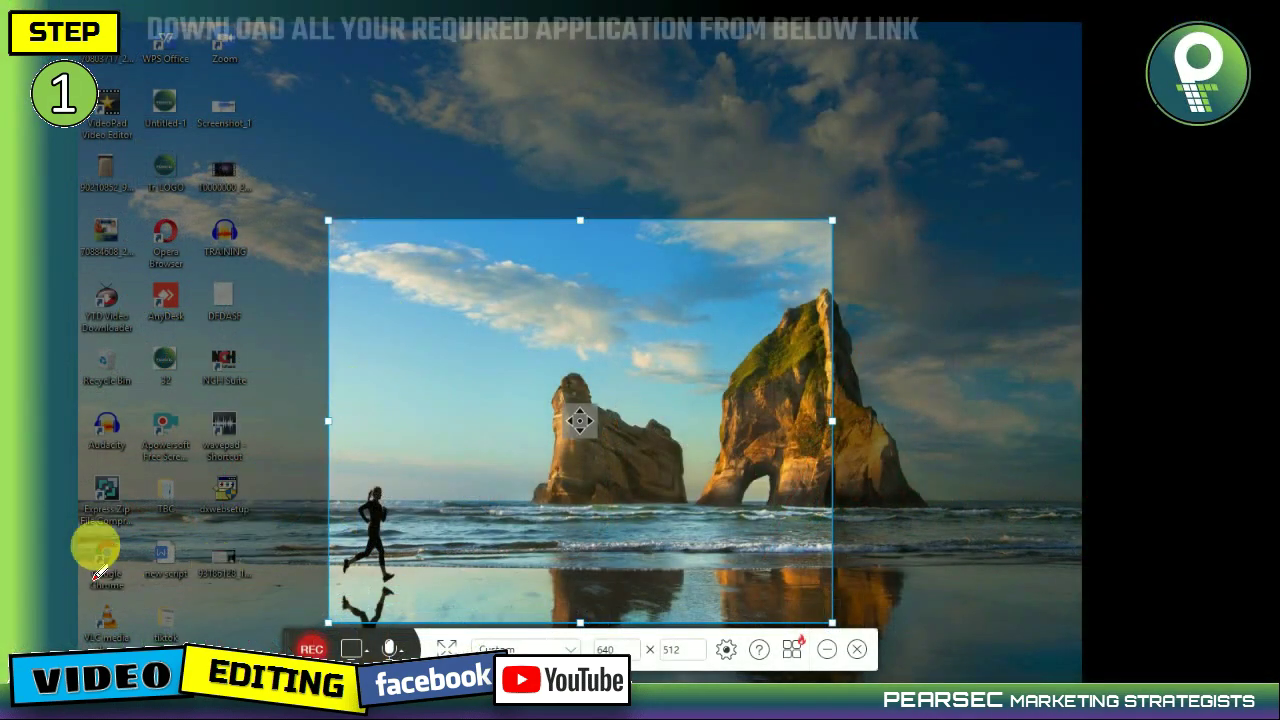
Step: Circle the Apowersoft shortcut in the desktop picture with red ink and handwrite a note over the sky
mouse_move(152, 405)
left_mouse_down()
mouse_move(189, 420)
mouse_move(177, 451)
mouse_move(134, 451)
mouse_move(157, 424)
left_mouse_up()
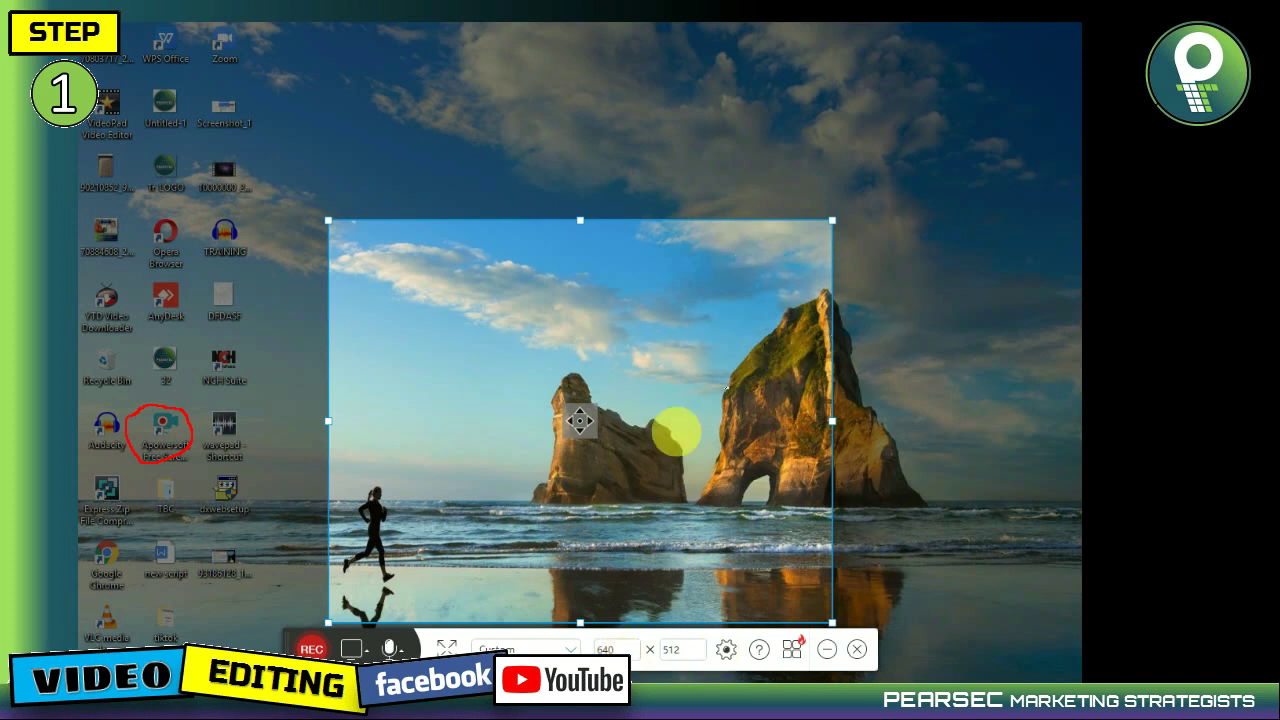
mouse_move(779, 74)
left_mouse_down()
mouse_move(795, 101)
mouse_move(775, 122)
mouse_move(821, 75)
mouse_move(843, 100)
mouse_move(833, 93)
mouse_move(862, 85)
mouse_move(873, 116)
mouse_move(930, 77)
mouse_move(910, 113)
mouse_move(912, 88)
mouse_move(936, 115)
left_mouse_up()
left_click_drag(938, 82, 906, 118)
mouse_move(950, 72)
left_mouse_down()
mouse_move(968, 108)
mouse_move(1010, 63)
mouse_move(1034, 97)
mouse_move(1064, 95)
left_mouse_up()
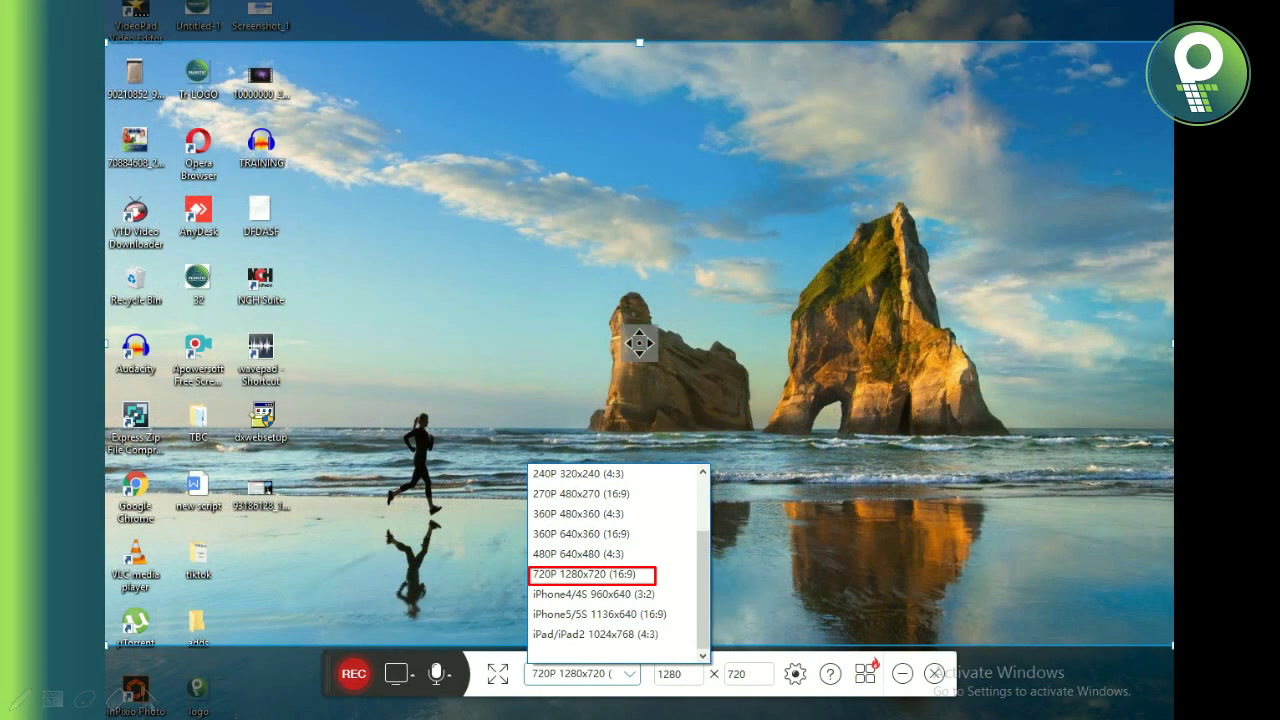
Step: Handwrite the resolution "1280 X 720" in red ink over the sky of the desktop picture
mouse_move(766, 127)
left_mouse_down()
mouse_move(766, 172)
mouse_move(787, 128)
mouse_move(794, 162)
mouse_move(820, 156)
mouse_move(824, 120)
mouse_move(806, 150)
left_mouse_up()
mouse_move(858, 122)
left_mouse_down()
mouse_move(903, 155)
mouse_move(897, 123)
mouse_move(925, 160)
left_mouse_up()
left_click_drag(925, 124, 896, 160)
mouse_move(960, 127)
left_mouse_down()
mouse_move(975, 168)
mouse_move(960, 153)
mouse_move(1017, 134)
left_mouse_up()
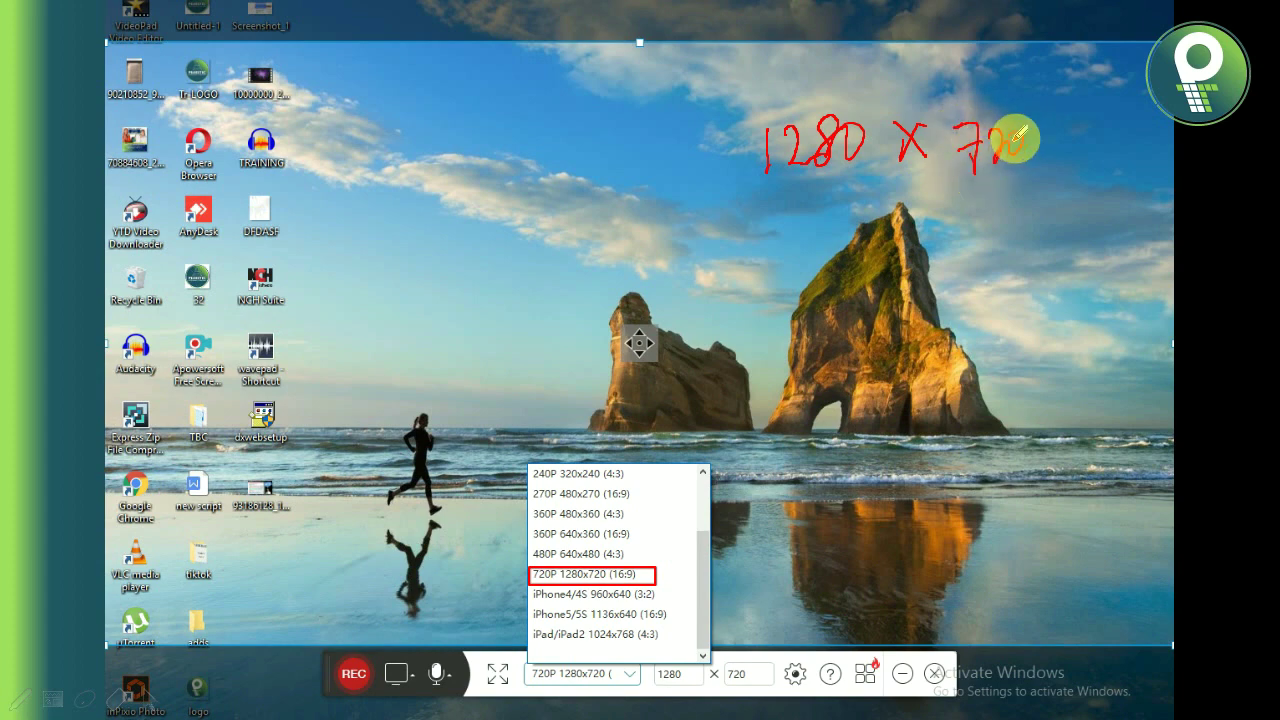
Step: Ink a vertical dimension line labelled 720 beside the desktop picture and begin a horizontal one along its upper edge
left_click_drag(75, 42, 88, 215)
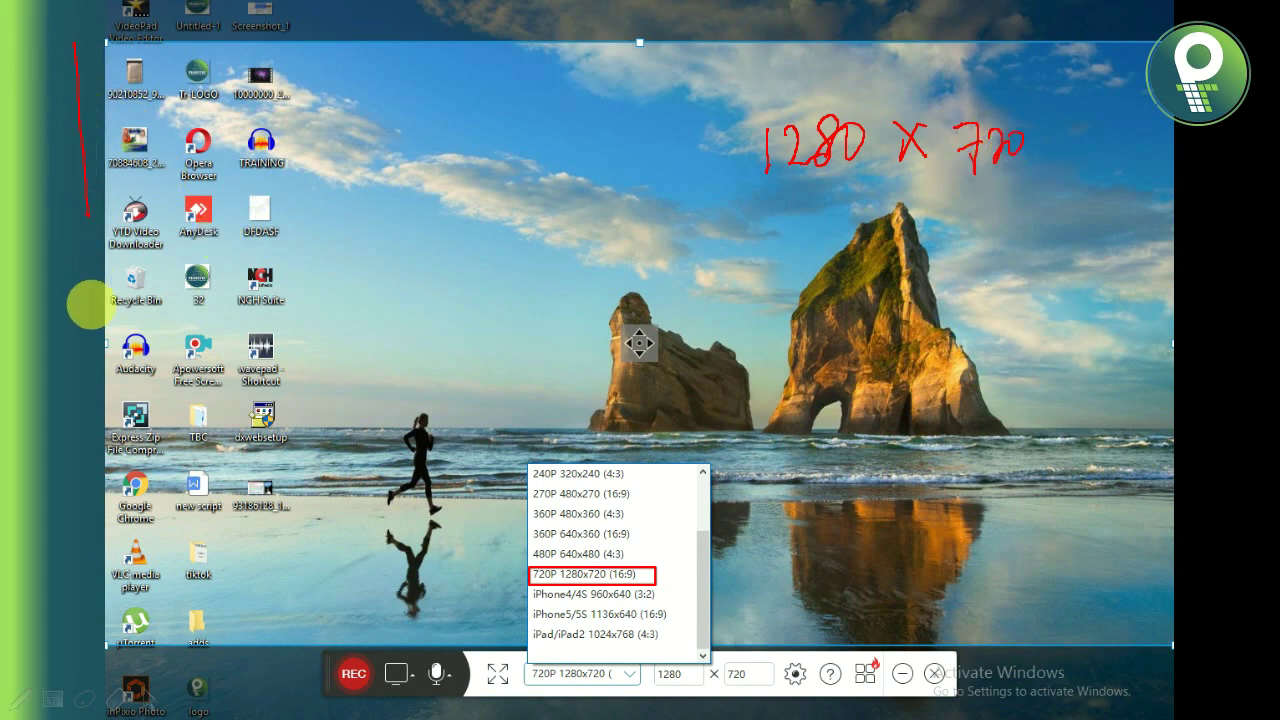
mouse_move(80, 340)
left_mouse_down()
mouse_move(76, 229)
mouse_move(103, 360)
mouse_move(86, 357)
mouse_move(83, 416)
mouse_move(100, 585)
left_mouse_up()
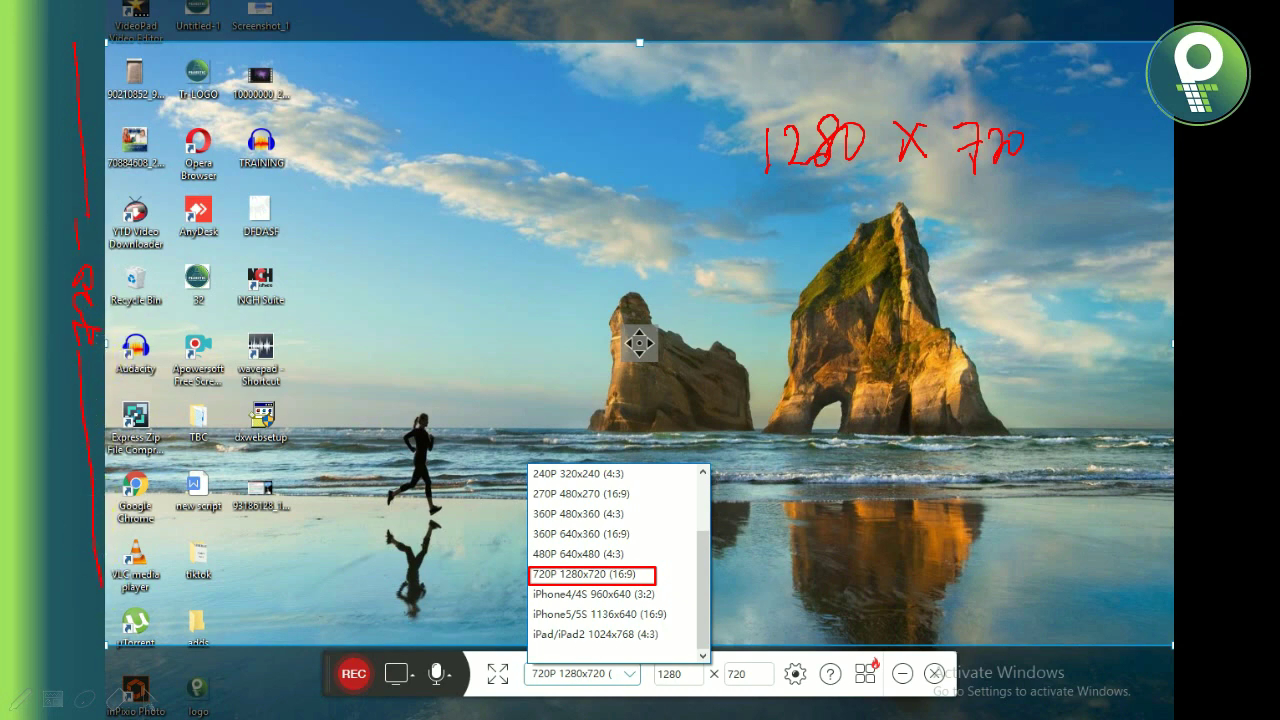
left_click_drag(135, 18, 225, 9)
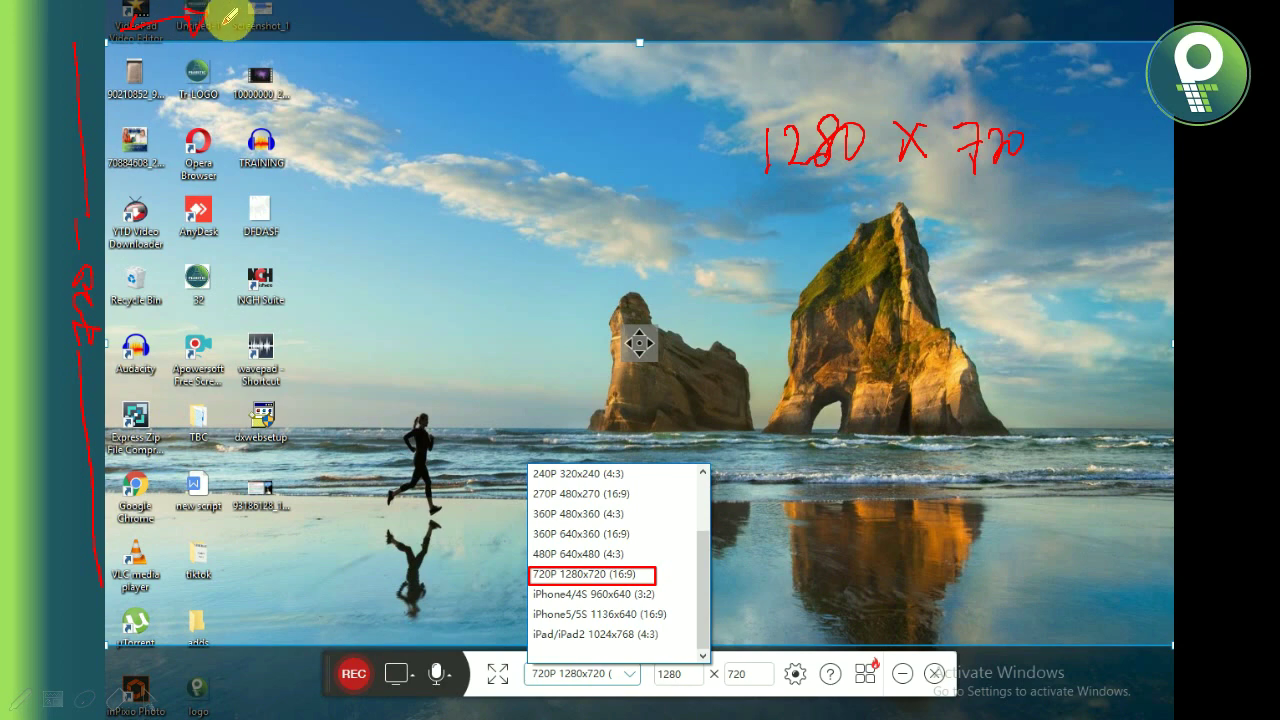
left_click_drag(228, 8, 282, 20)
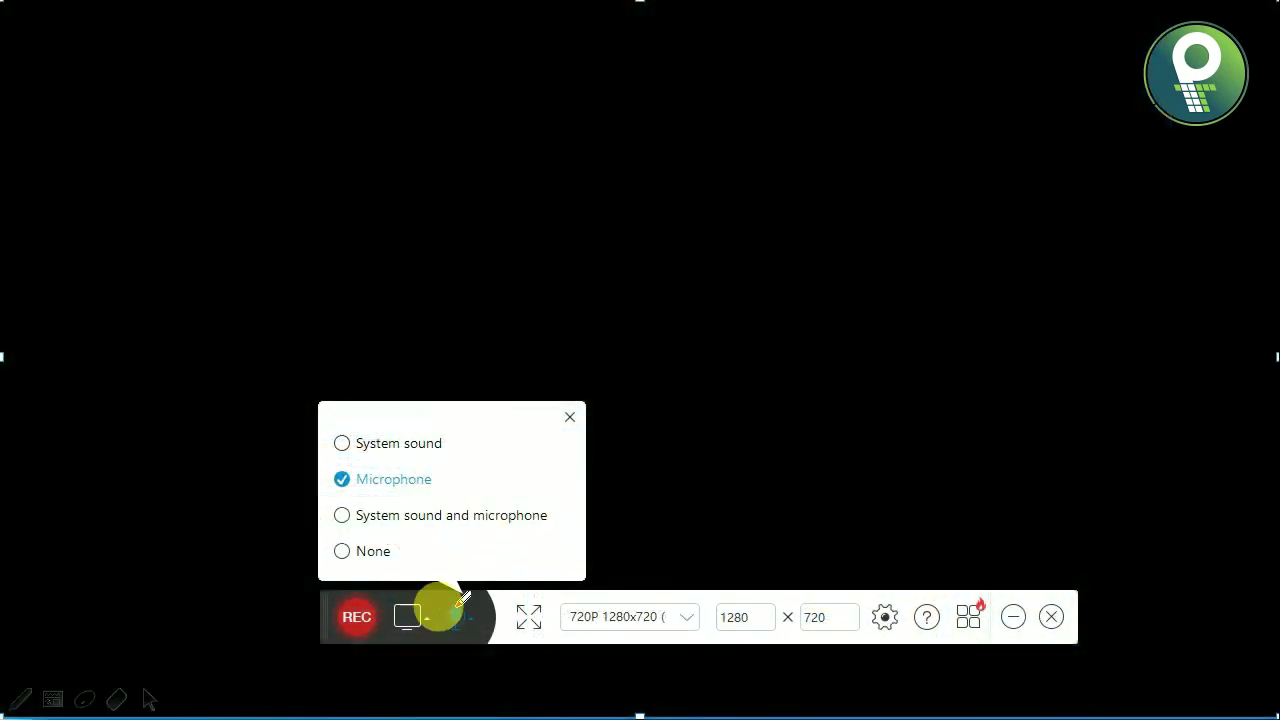
Step: Circle the microphone icon and ink the callouts 1 "Youtube/Movie" for System sound and 2 "Mic" for Microphone
mouse_move(433, 612)
left_mouse_down()
mouse_move(477, 624)
mouse_move(470, 638)
mouse_move(448, 645)
mouse_move(446, 597)
left_mouse_up()
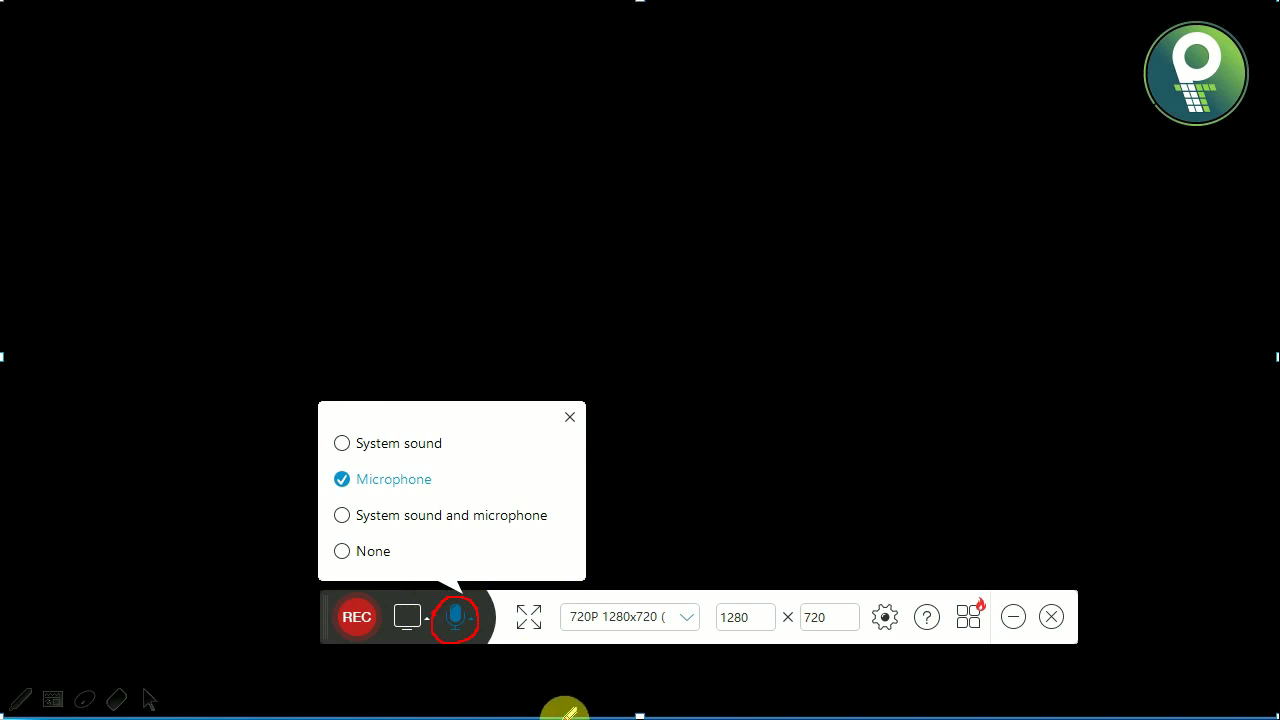
mouse_move(404, 430)
left_mouse_down()
mouse_move(384, 224)
mouse_move(395, 158)
mouse_move(450, 67)
mouse_move(476, 63)
mouse_move(472, 106)
mouse_move(449, 101)
mouse_move(446, 79)
mouse_move(478, 56)
left_mouse_up()
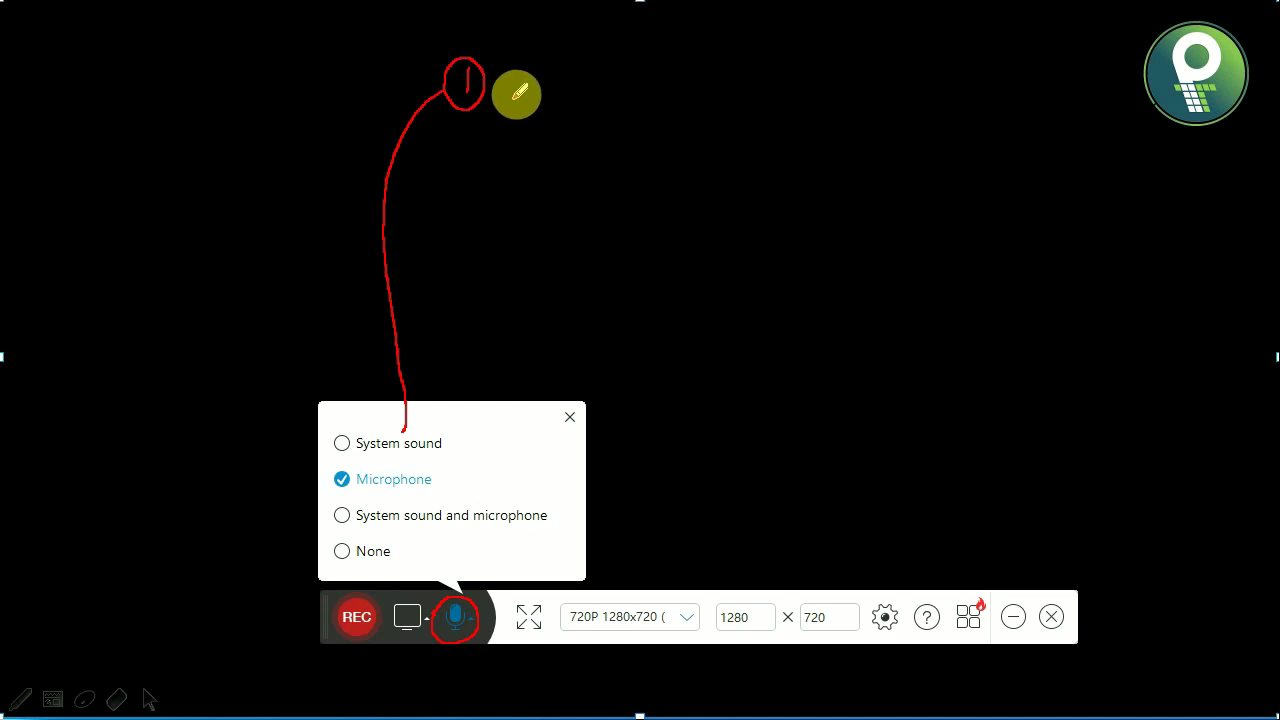
mouse_move(510, 64)
left_mouse_down()
mouse_move(520, 106)
mouse_move(535, 80)
mouse_move(585, 77)
mouse_move(578, 62)
mouse_move(581, 92)
mouse_move(620, 86)
mouse_move(627, 58)
mouse_move(640, 82)
mouse_move(659, 79)
mouse_move(646, 88)
mouse_move(684, 53)
mouse_move(680, 97)
mouse_move(722, 74)
mouse_move(820, 76)
left_mouse_up()
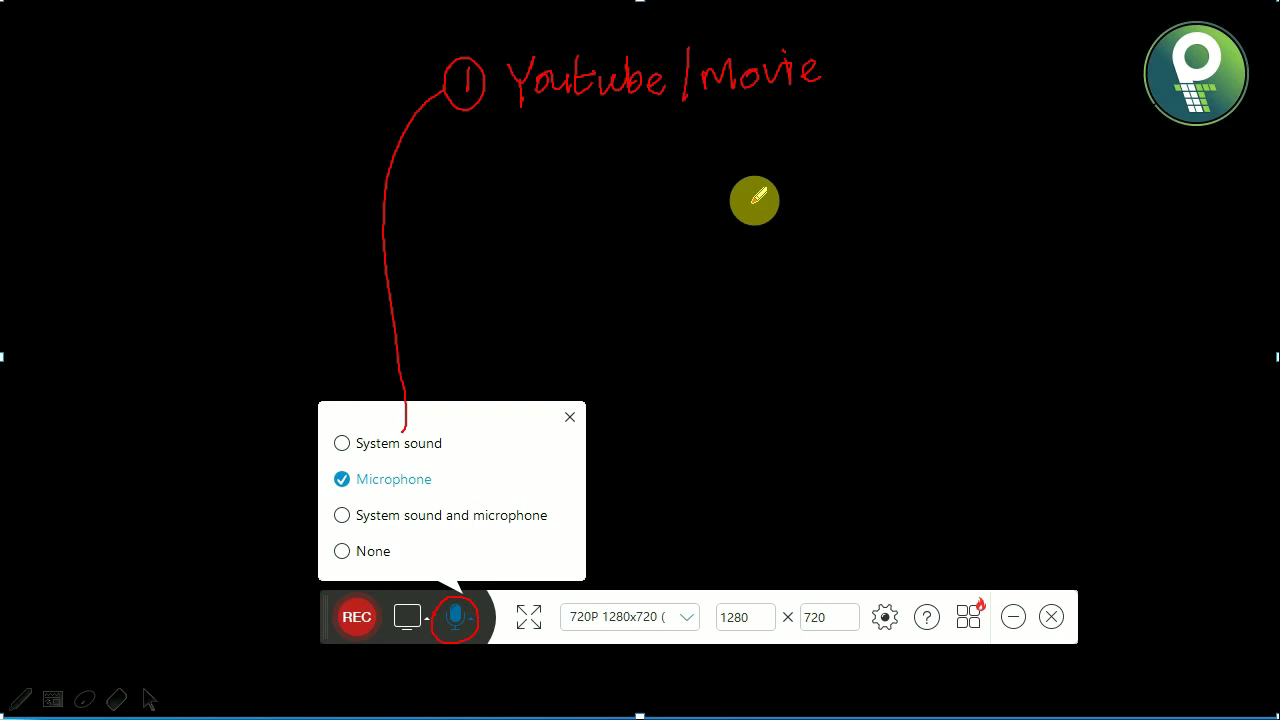
mouse_move(441, 478)
left_mouse_down()
mouse_move(494, 195)
mouse_move(526, 160)
mouse_move(532, 174)
mouse_move(550, 160)
mouse_move(534, 142)
mouse_move(519, 149)
mouse_move(518, 176)
mouse_move(538, 184)
mouse_move(597, 156)
mouse_move(605, 168)
mouse_move(653, 156)
left_mouse_up()
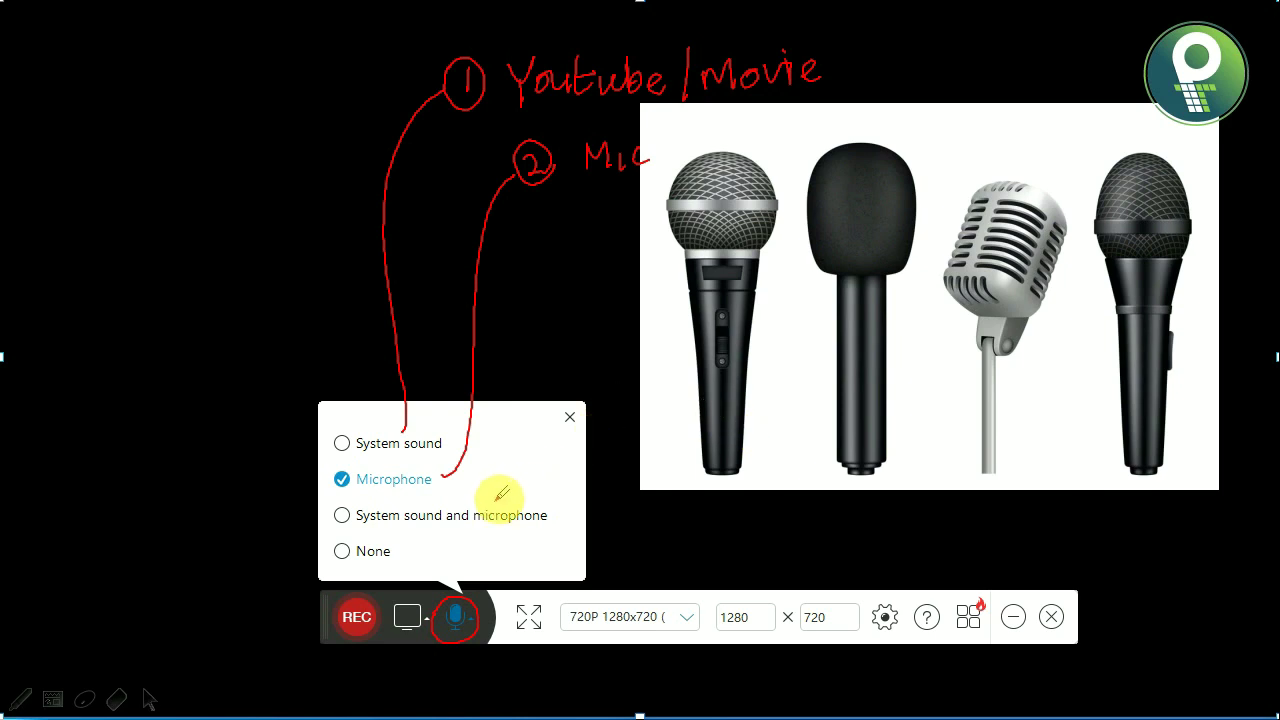
Step: Ink a circled 3 linked to System sound and microphone and a circled 4 linked to None
mouse_move(326, 520)
left_mouse_down()
mouse_move(261, 496)
mouse_move(226, 458)
left_mouse_up()
mouse_move(207, 405)
left_mouse_down()
mouse_move(217, 414)
mouse_move(191, 423)
mouse_move(234, 383)
mouse_move(218, 445)
left_mouse_up()
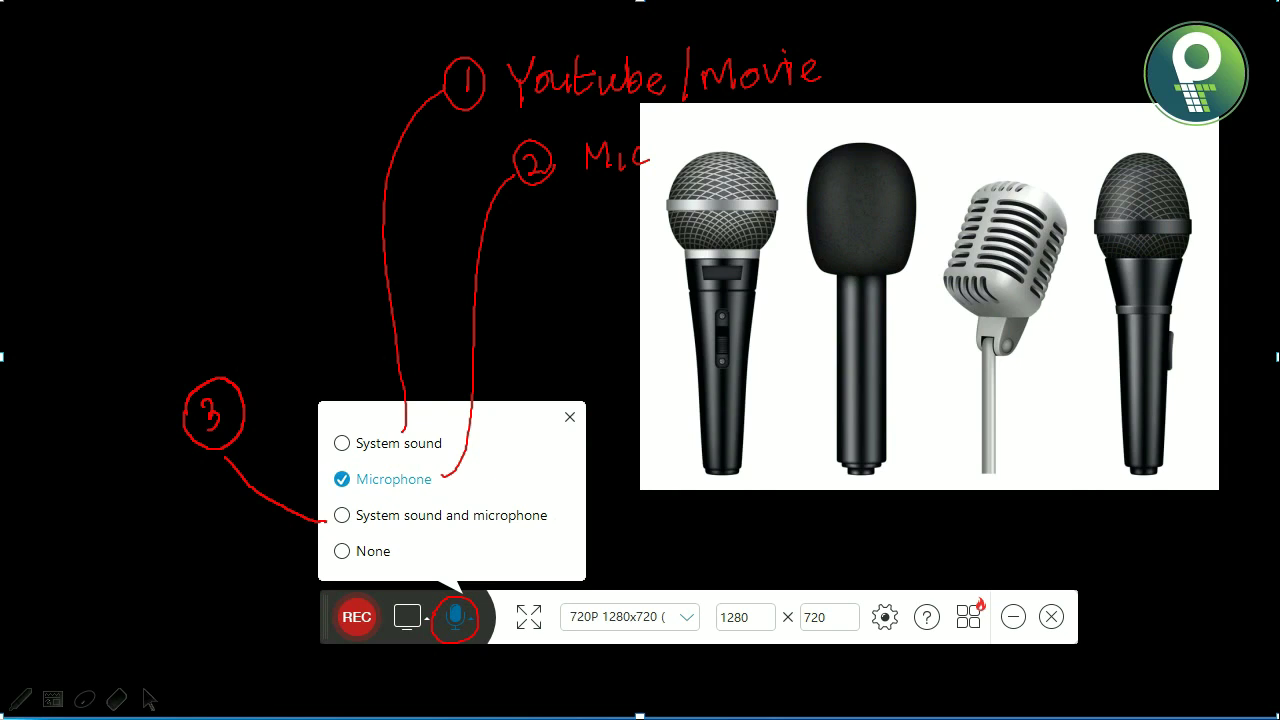
left_click_drag(328, 551, 160, 551)
mouse_move(133, 505)
left_mouse_down()
mouse_move(107, 527)
mouse_move(141, 529)
mouse_move(135, 509)
mouse_move(118, 555)
left_mouse_up()
mouse_move(160, 494)
left_mouse_down()
mouse_move(118, 487)
mouse_move(78, 494)
mouse_move(60, 535)
mouse_move(87, 564)
mouse_move(137, 567)
mouse_move(162, 549)
mouse_move(160, 494)
left_mouse_up()
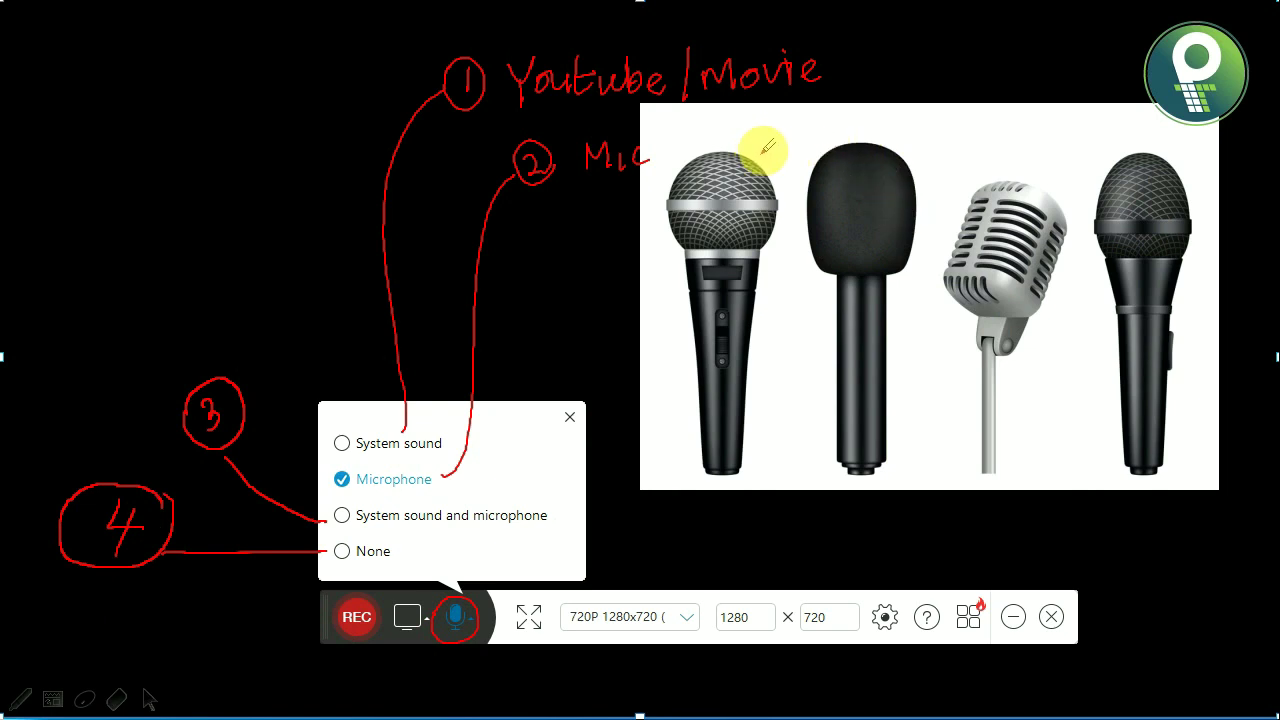
Step: Mark the first pictured microphone with a "D" and ink a labelled branching line above the second and third microphones
mouse_move(757, 152)
left_mouse_down()
mouse_move(787, 128)
mouse_move(791, 153)
left_mouse_up()
mouse_move(858, 128)
left_mouse_down()
mouse_move(894, 94)
mouse_move(986, 166)
left_mouse_up()
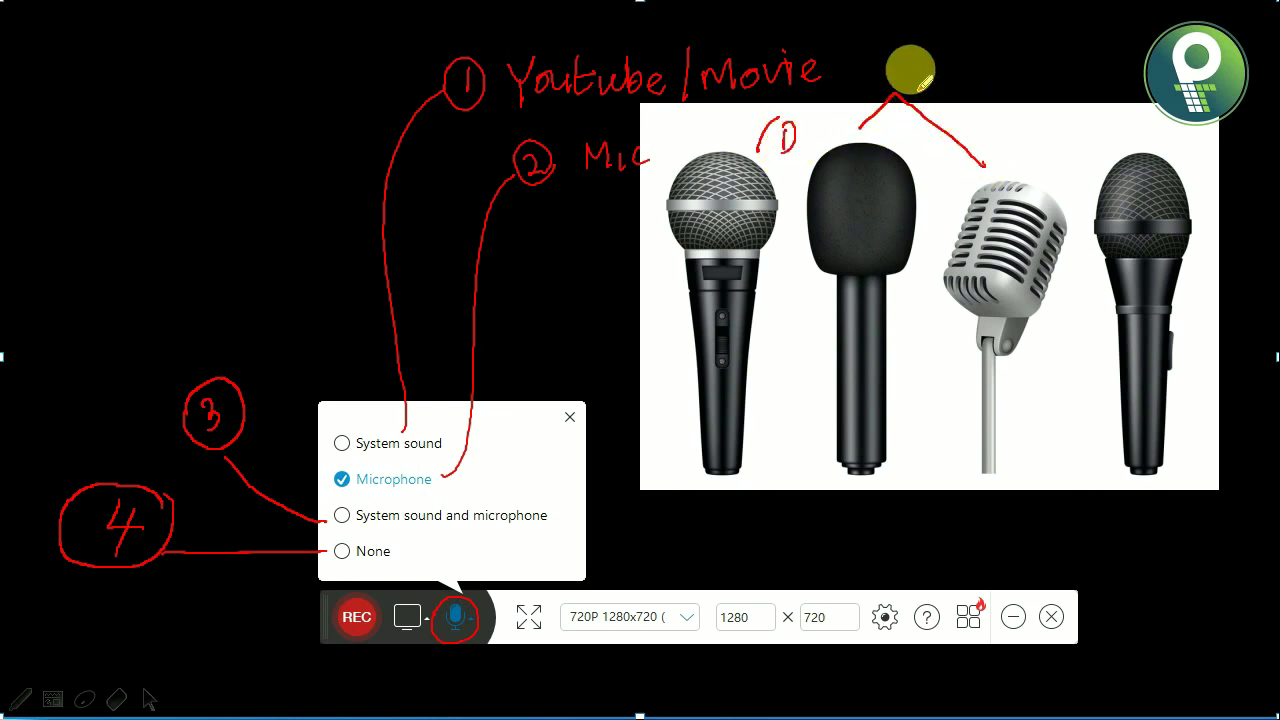
mouse_move(918, 48)
left_mouse_down()
mouse_move(971, 57)
mouse_move(972, 73)
mouse_move(977, 43)
mouse_move(999, 76)
mouse_move(1053, 65)
left_mouse_up()
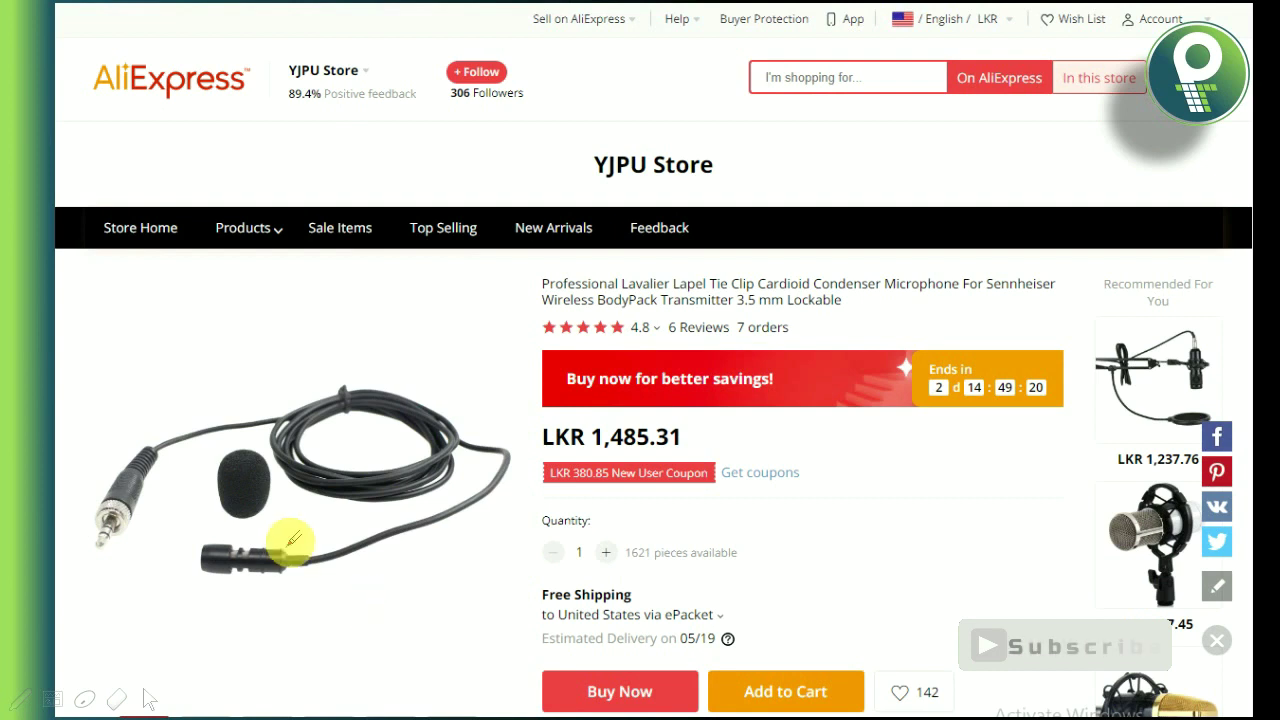
Step: Circle the lapel microphone in the AliExpress product picture and draw an arrow pointing to it
mouse_move(292, 530)
left_mouse_down()
mouse_move(203, 528)
mouse_move(178, 553)
mouse_move(190, 581)
mouse_move(258, 599)
mouse_move(313, 552)
left_mouse_up()
left_click_drag(393, 648, 287, 562)
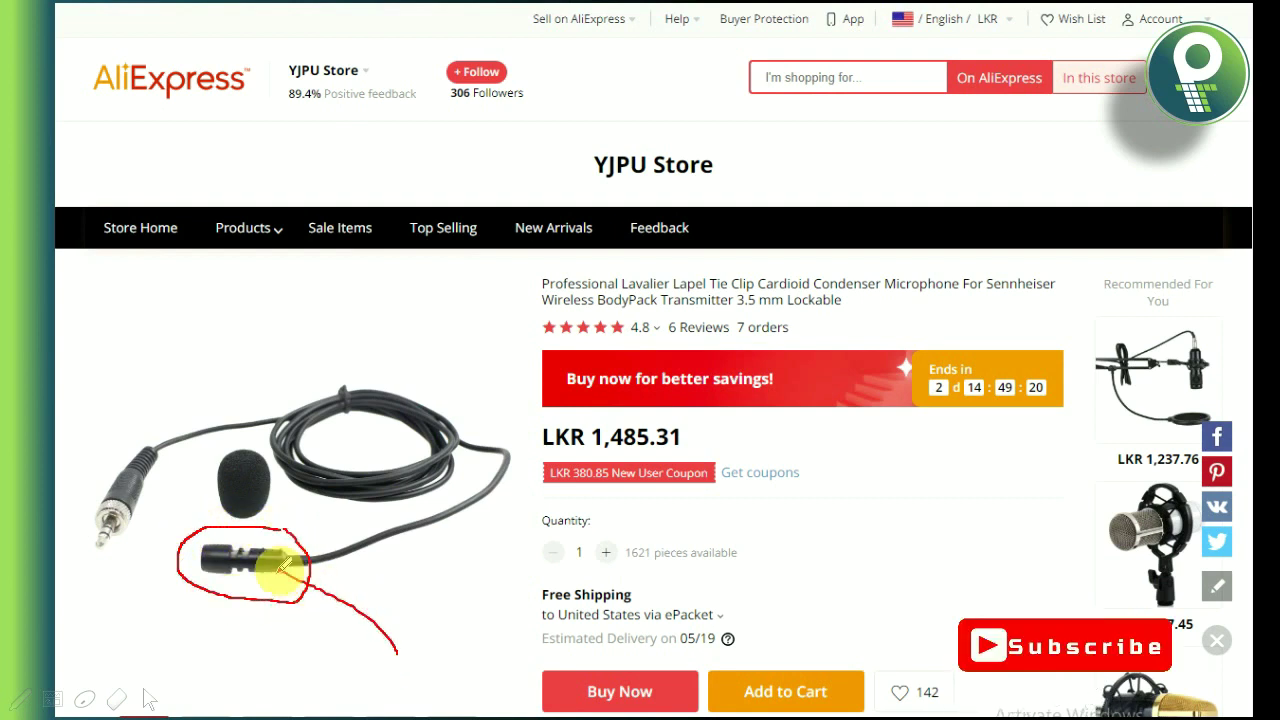
mouse_move(360, 635)
left_mouse_down()
mouse_move(420, 694)
mouse_move(443, 640)
mouse_move(349, 651)
left_mouse_up()
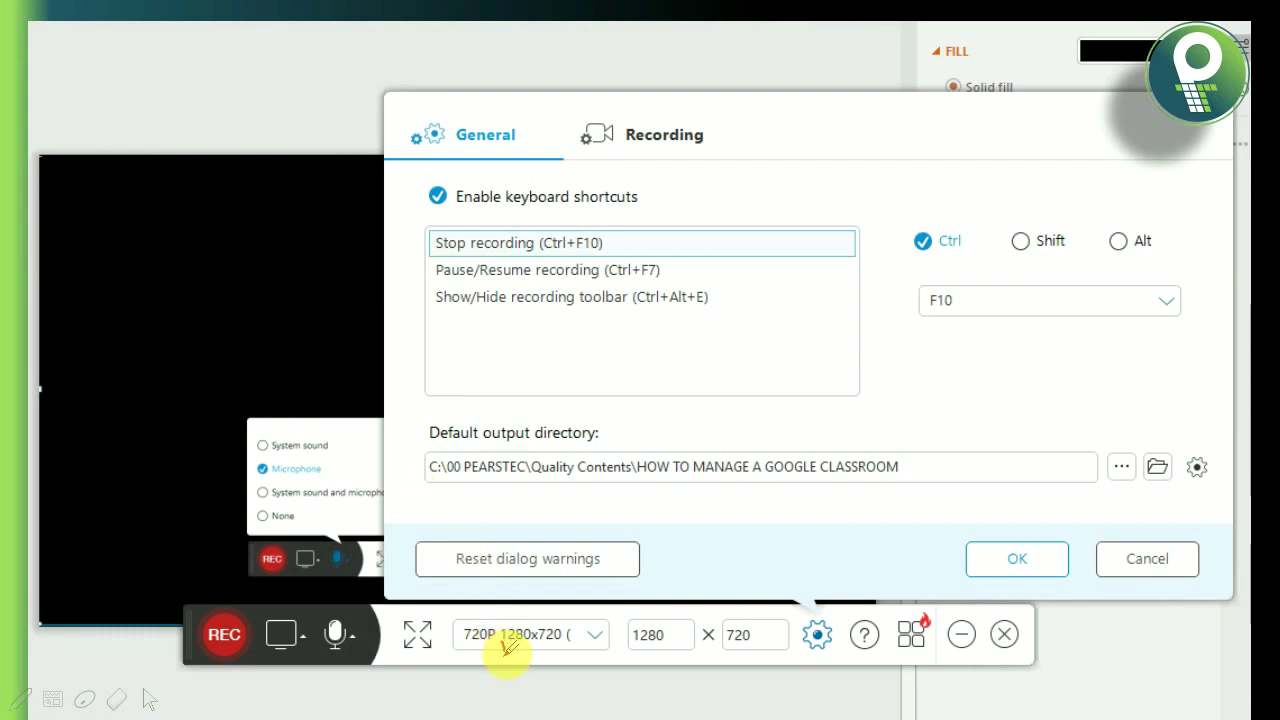
Step: Ink a circled 1 at the resolution field and 2 at the microphone icon, and mark General and the default output directory
mouse_move(500, 655)
left_mouse_down()
mouse_move(514, 651)
mouse_move(498, 648)
mouse_move(507, 670)
left_mouse_up()
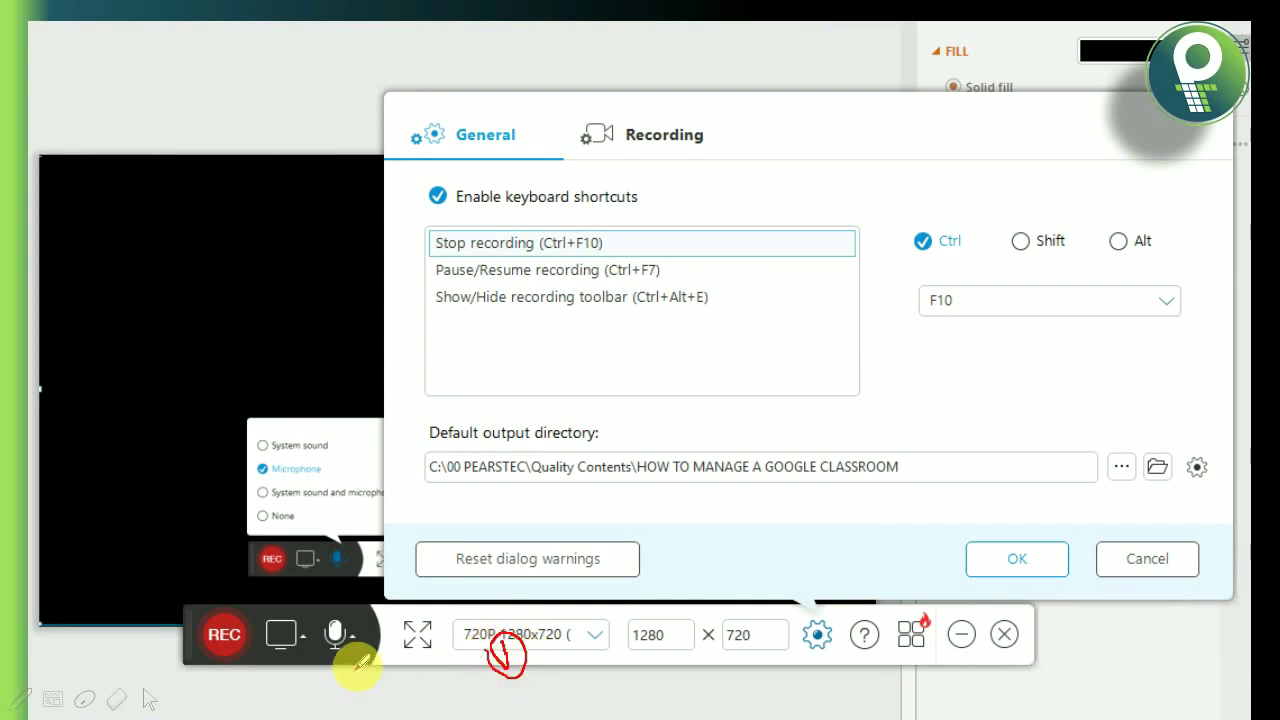
mouse_move(335, 684)
left_mouse_down()
mouse_move(349, 663)
mouse_move(337, 680)
mouse_move(332, 655)
mouse_move(348, 684)
left_mouse_up()
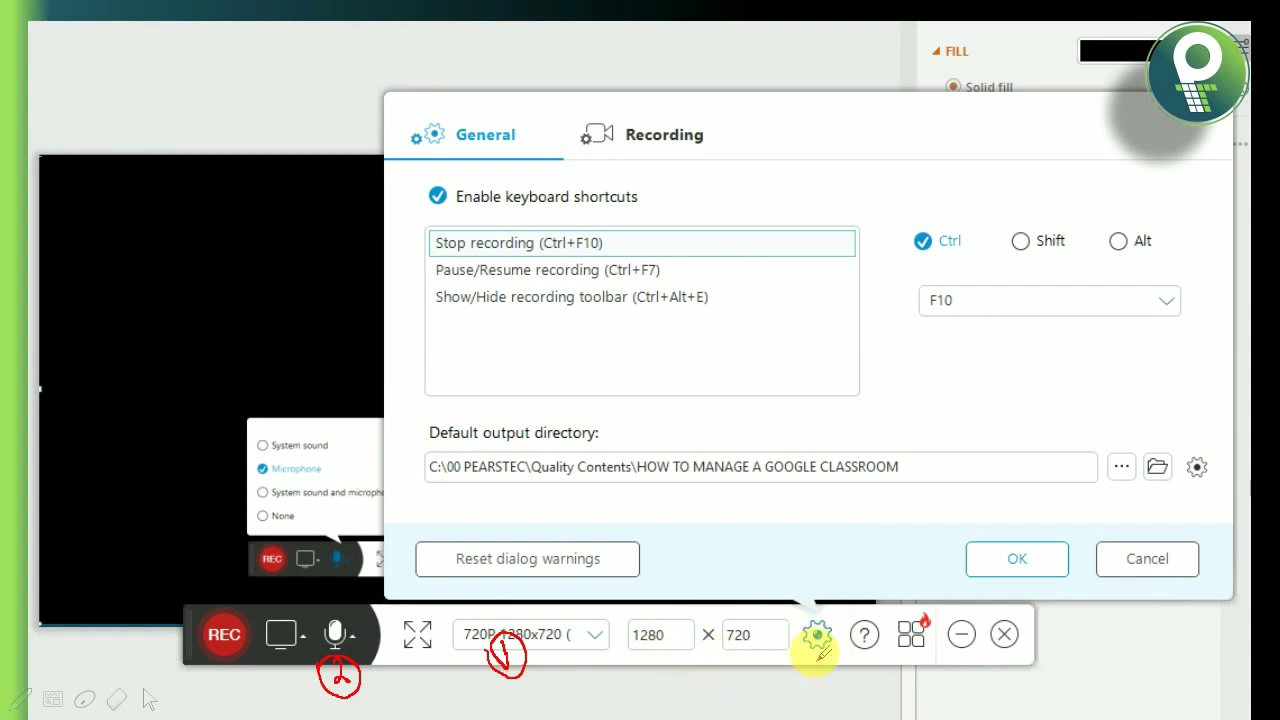
mouse_move(557, 60)
left_mouse_down()
mouse_move(537, 116)
mouse_move(546, 108)
left_mouse_up()
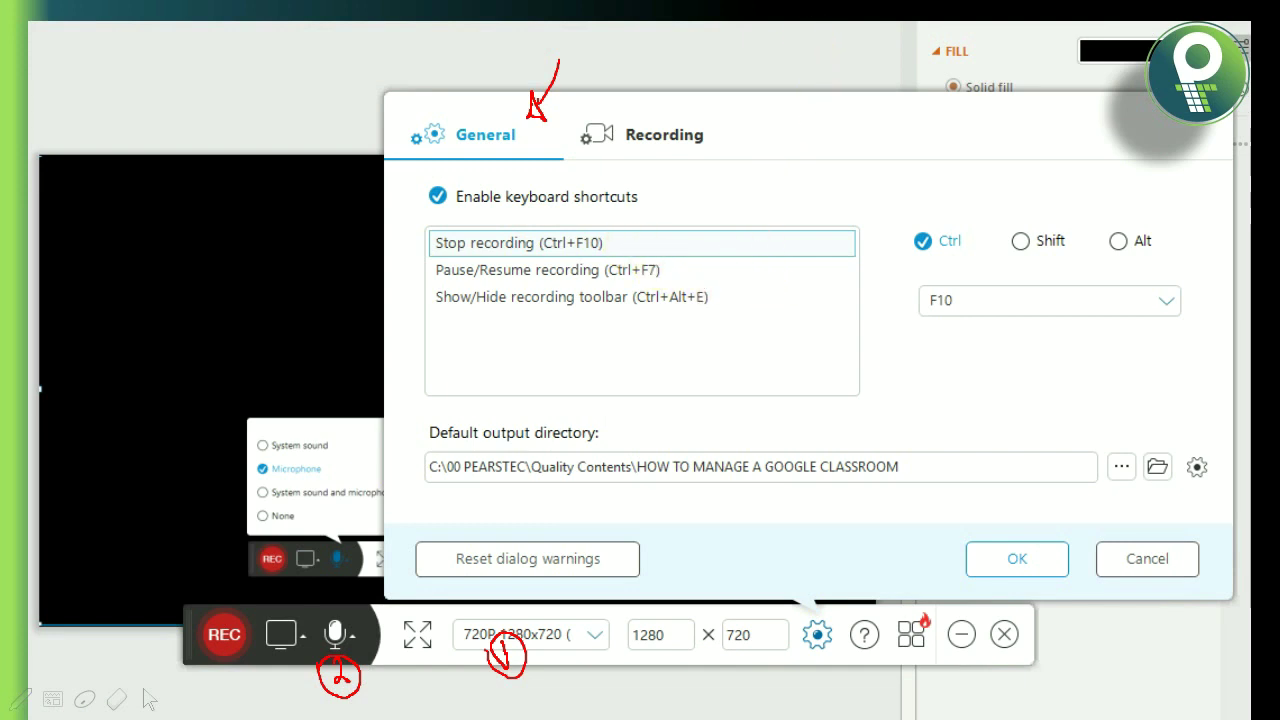
mouse_move(973, 392)
left_mouse_down()
mouse_move(906, 472)
mouse_move(932, 488)
left_mouse_up()
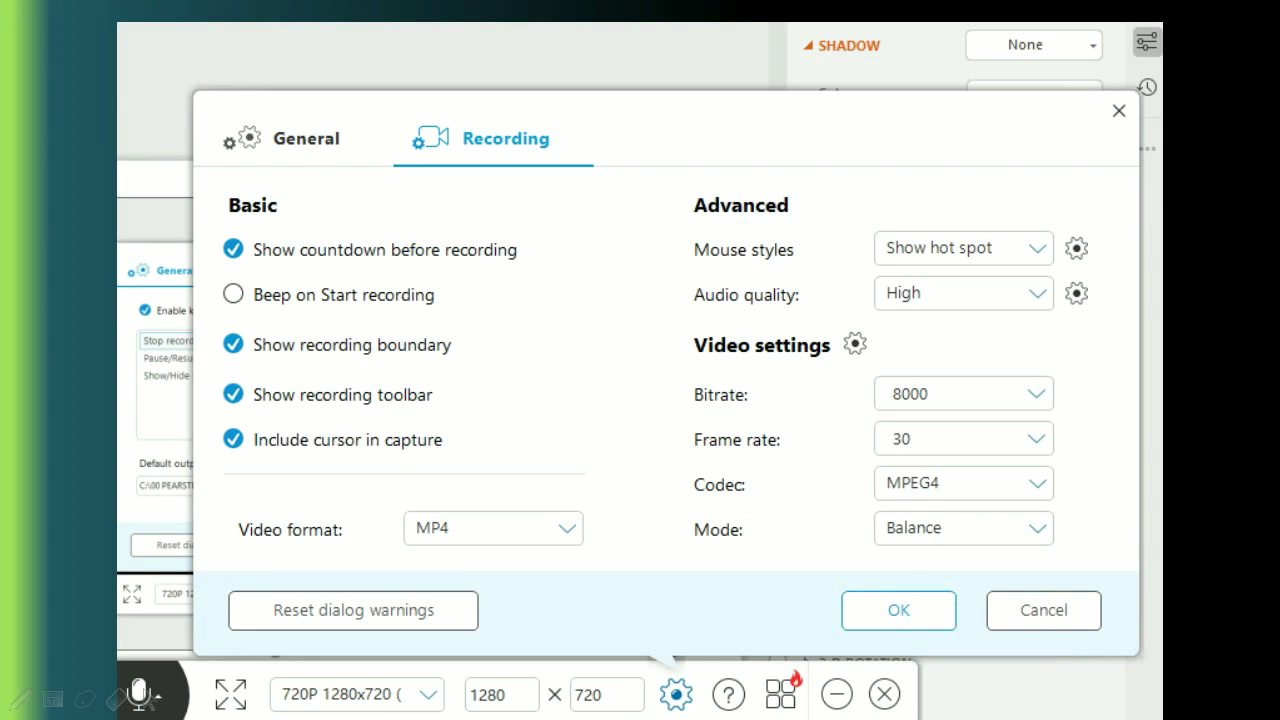
Step: Circle the Show recording toolbar option and point an arrow at it, and move the floating recording toolbar out of view
mouse_move(452, 386)
left_mouse_down()
mouse_move(228, 380)
mouse_move(203, 395)
mouse_move(285, 422)
mouse_move(428, 417)
mouse_move(466, 394)
mouse_move(457, 381)
left_mouse_up()
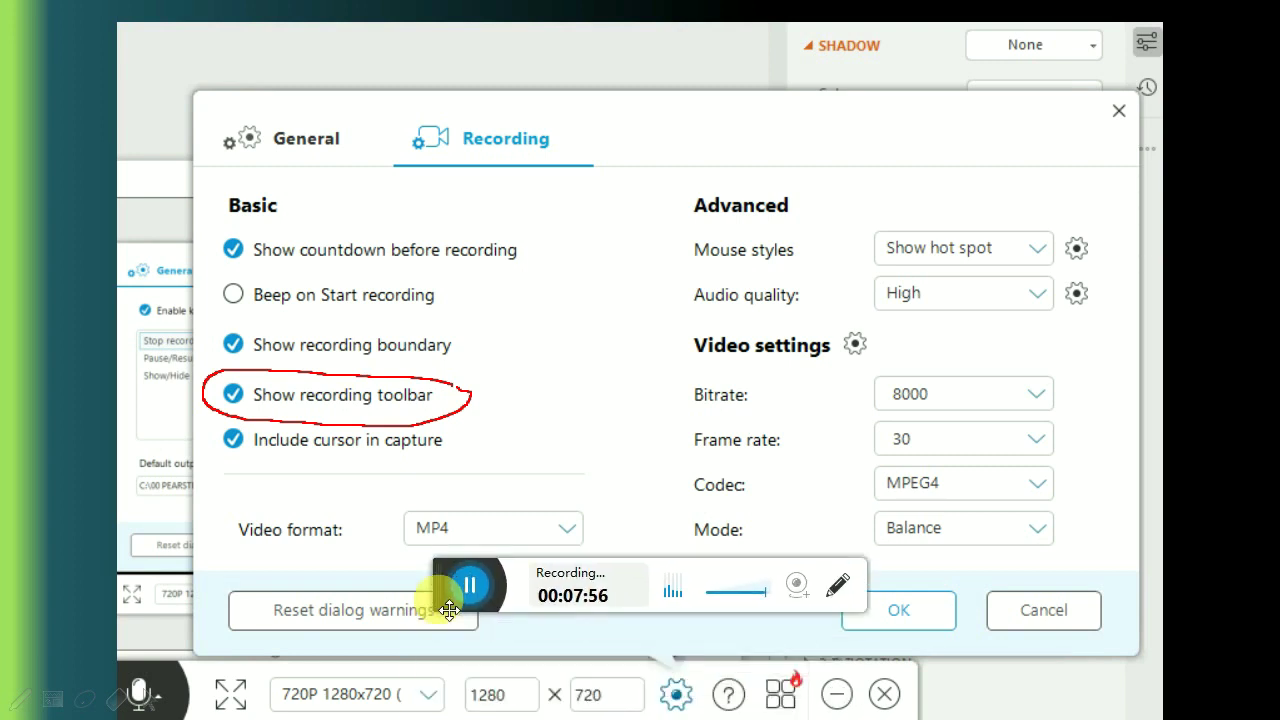
mouse_move(414, 612)
left_mouse_down()
mouse_move(414, 130)
mouse_move(418, 607)
left_mouse_up()
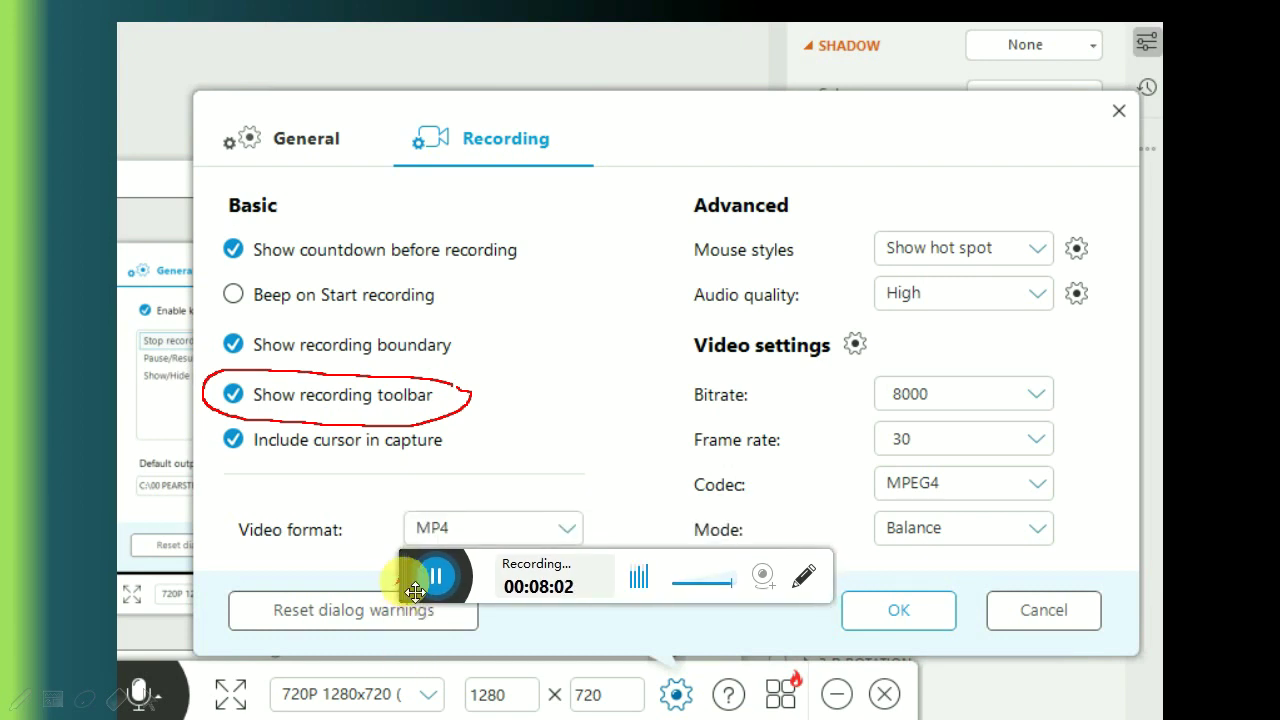
left_click_drag(412, 589, 446, 325)
left_click_drag(419, 381, 357, 719)
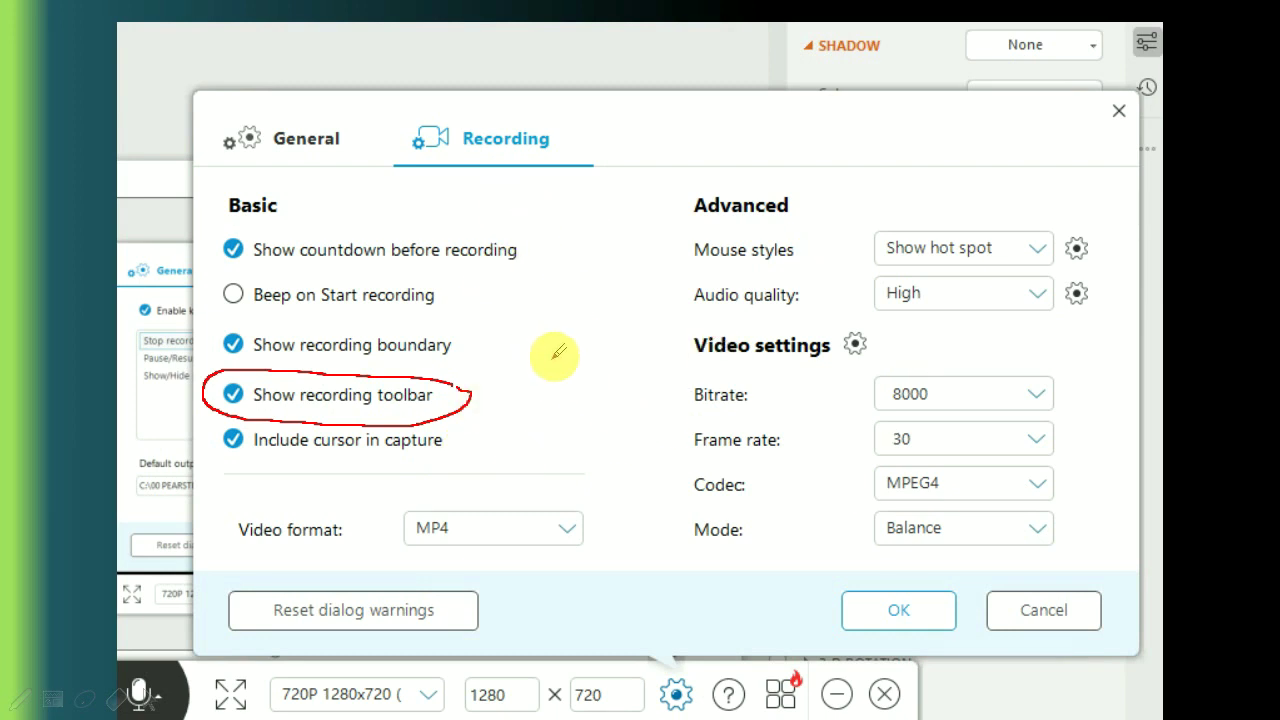
mouse_move(583, 296)
left_mouse_down()
mouse_move(531, 367)
mouse_move(499, 381)
mouse_move(549, 407)
mouse_move(508, 330)
left_mouse_up()
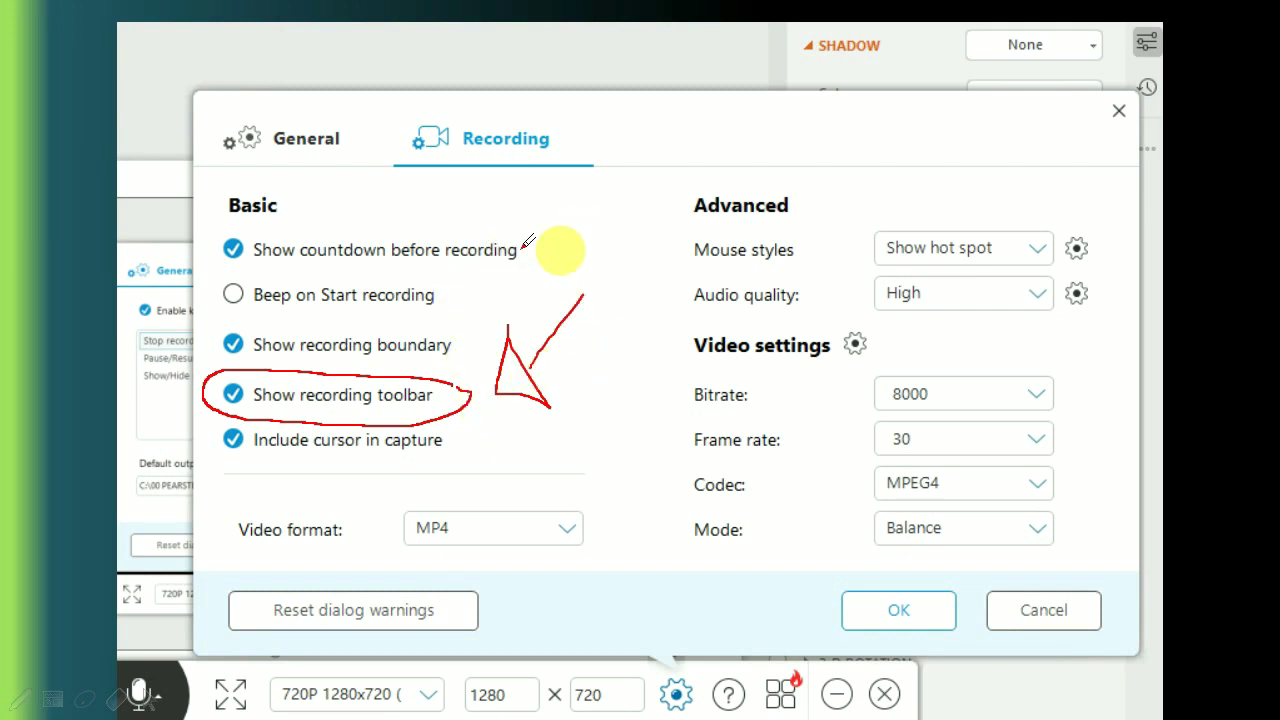
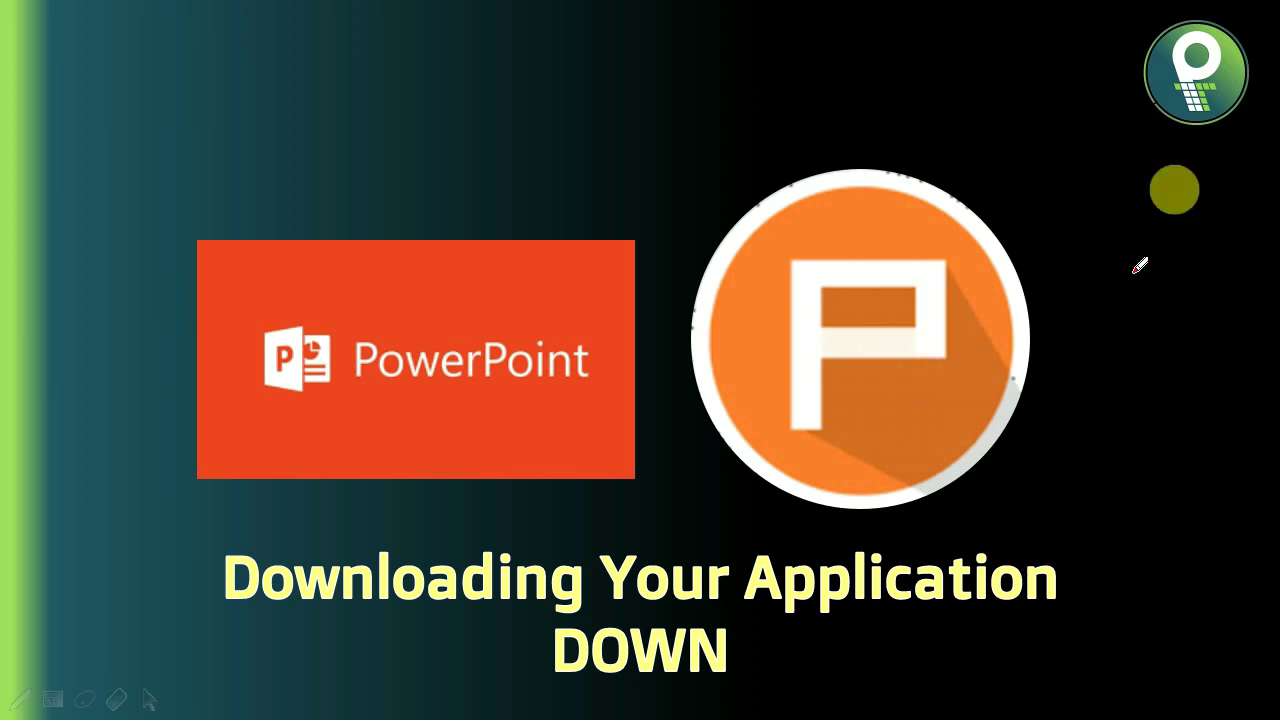
Step: Draw a red arrow pointing at the round orange P logo and advance the slide show to the Microphone option slide
mouse_move(1036, 78)
left_mouse_down()
mouse_move(1006, 126)
mouse_move(1011, 150)
left_mouse_up()
mouse_move(981, 143)
left_mouse_down()
mouse_move(997, 197)
mouse_move(1042, 176)
mouse_move(990, 138)
left_mouse_up()
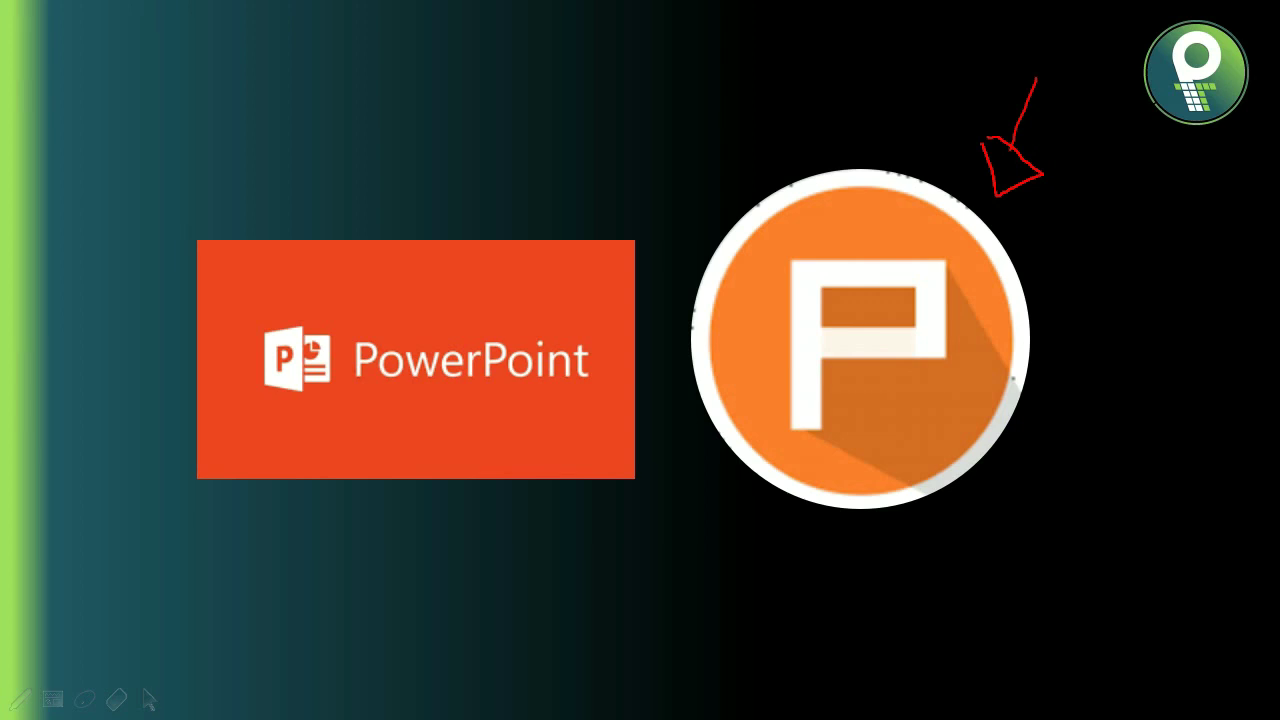
key("Right")
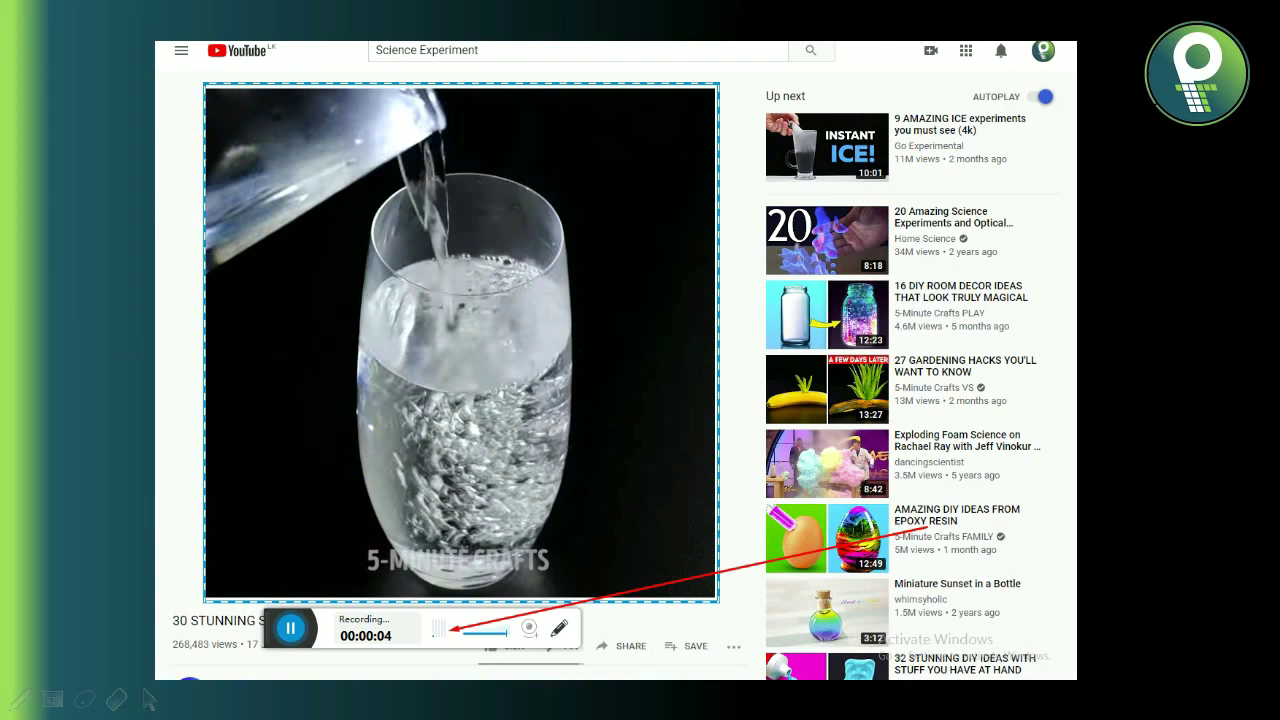
key("Right")
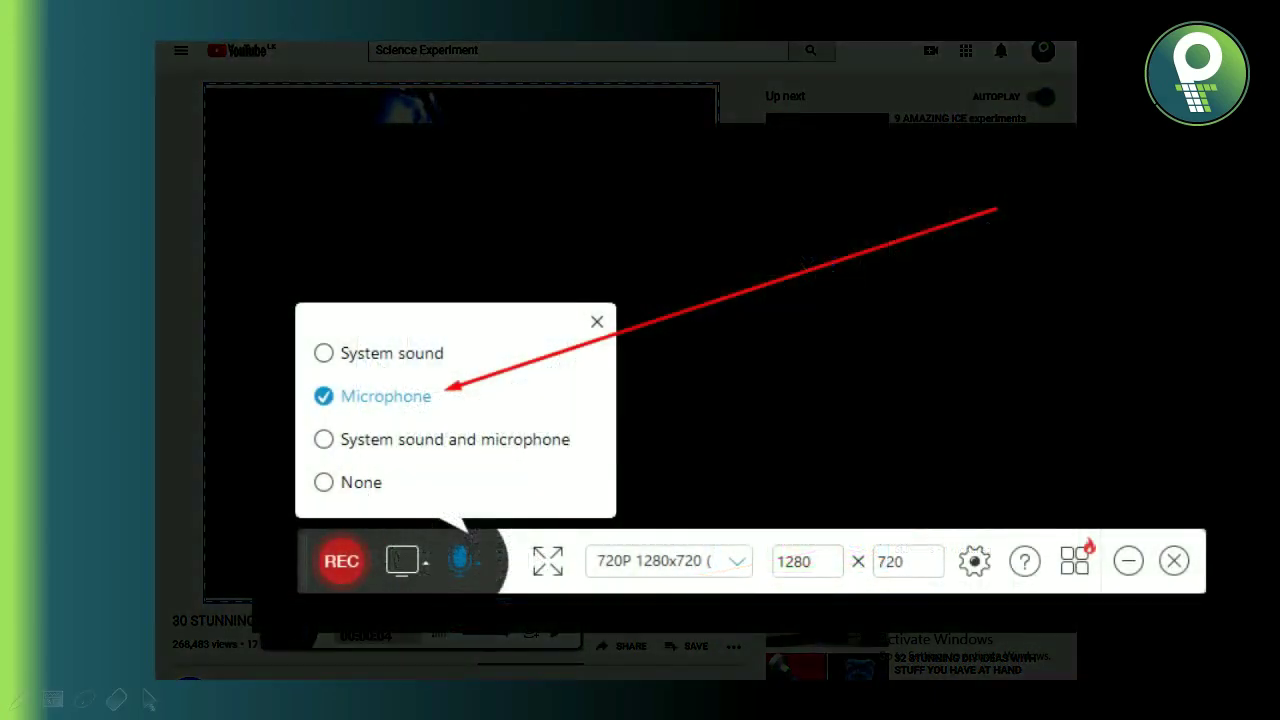